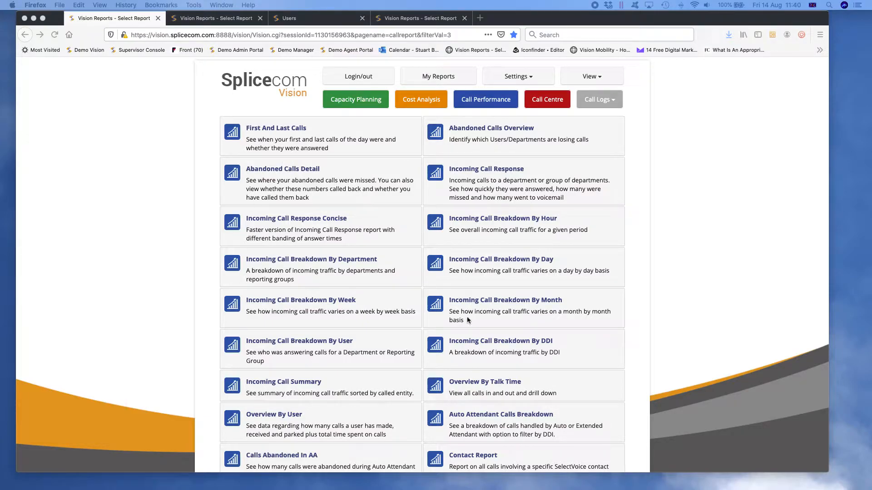
Open the Capacity Planning category to view its available reports.
click(344, 103)
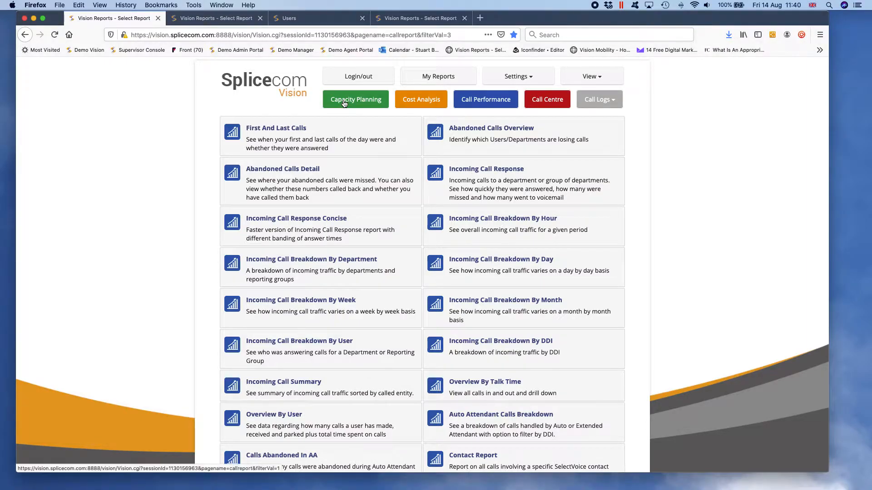
click(345, 103)
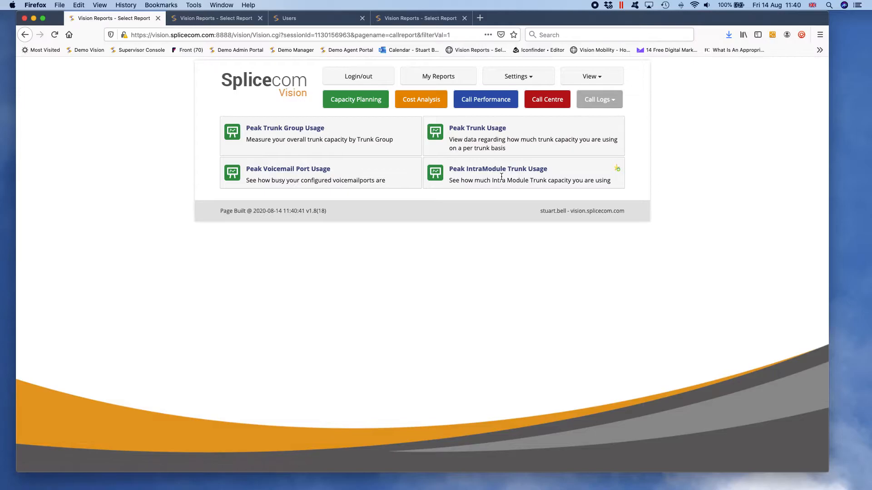
Generate the Frequently Called Destinations report from Cost Analysis for This Week and look through its results.
click(419, 103)
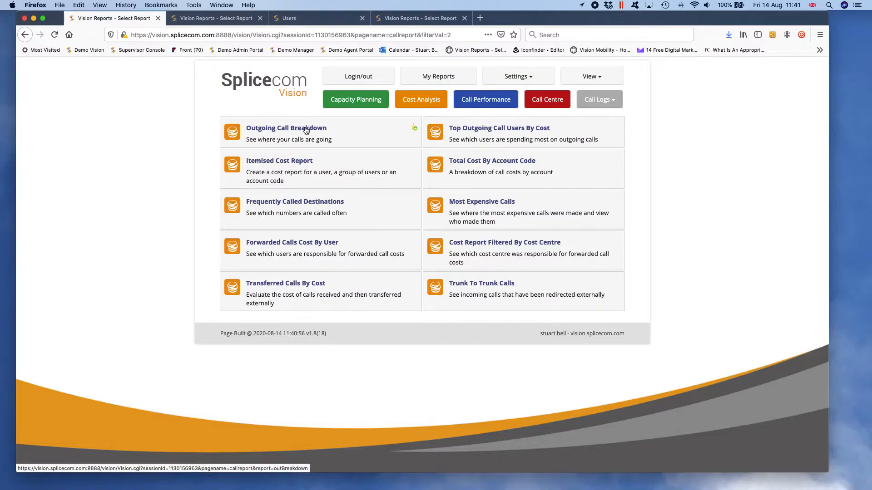
click(309, 206)
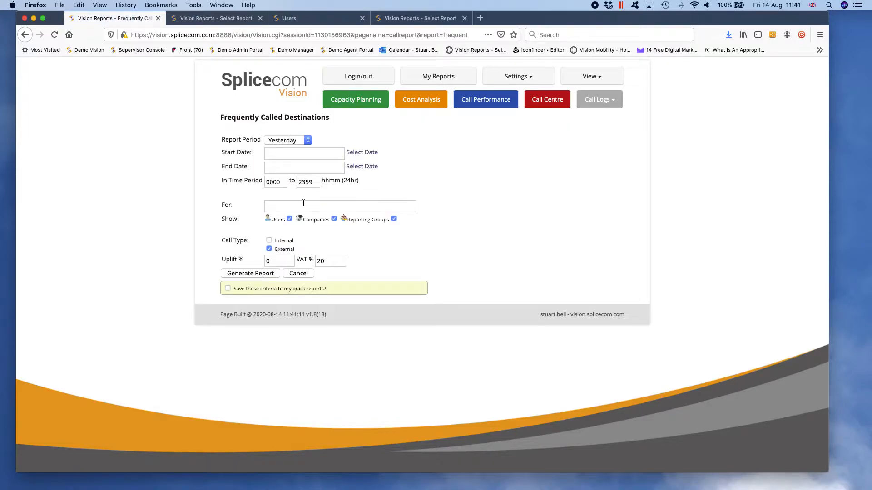
click(303, 144)
click(305, 149)
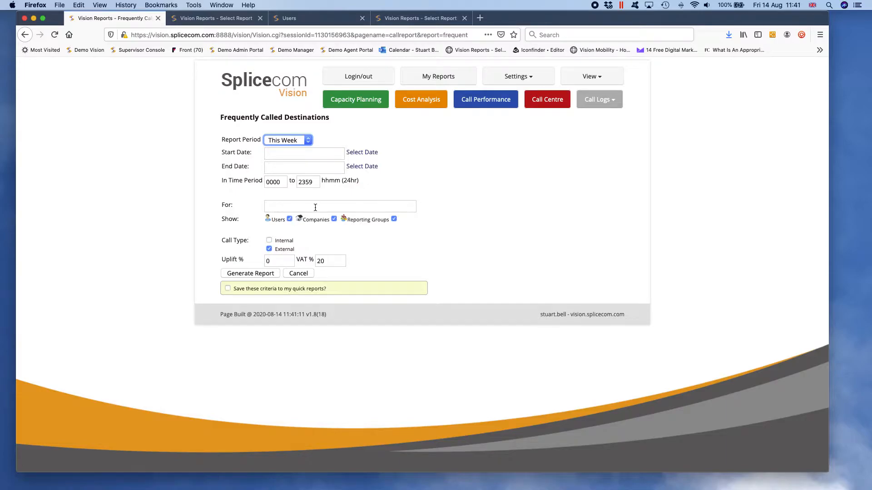
click(252, 274)
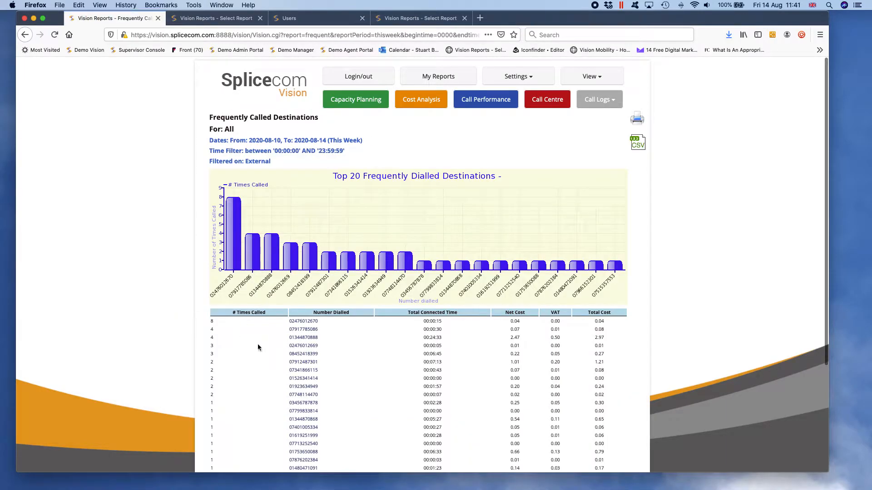
scroll(234, 336, down, 2)
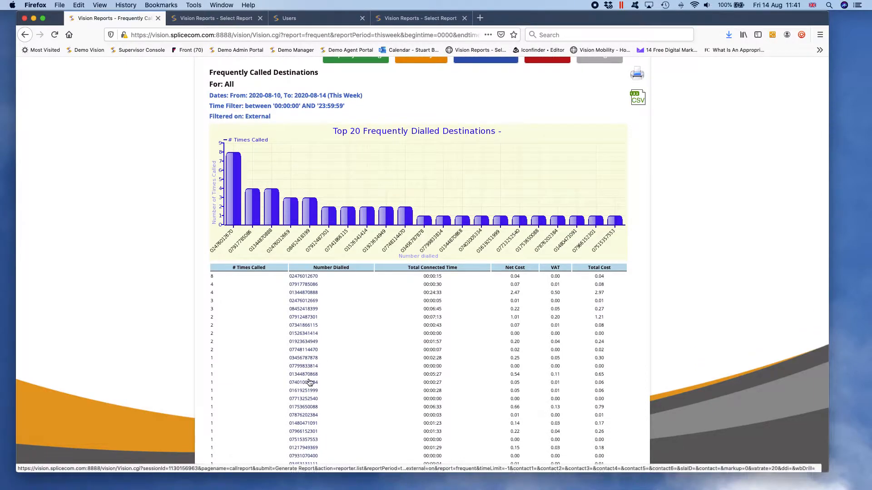
scroll(309, 382, down, 5)
scroll(311, 382, up, 10)
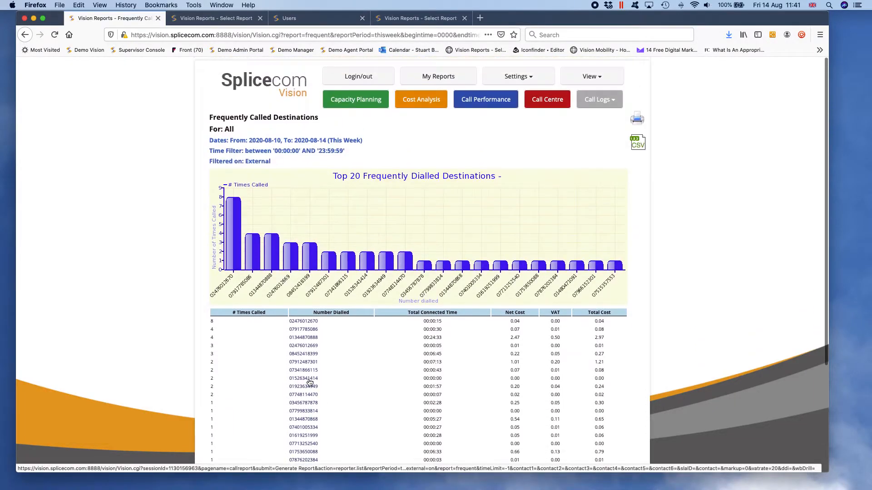
Look through the Call Performance reports and open the Incoming Call Response report criteria.
click(494, 105)
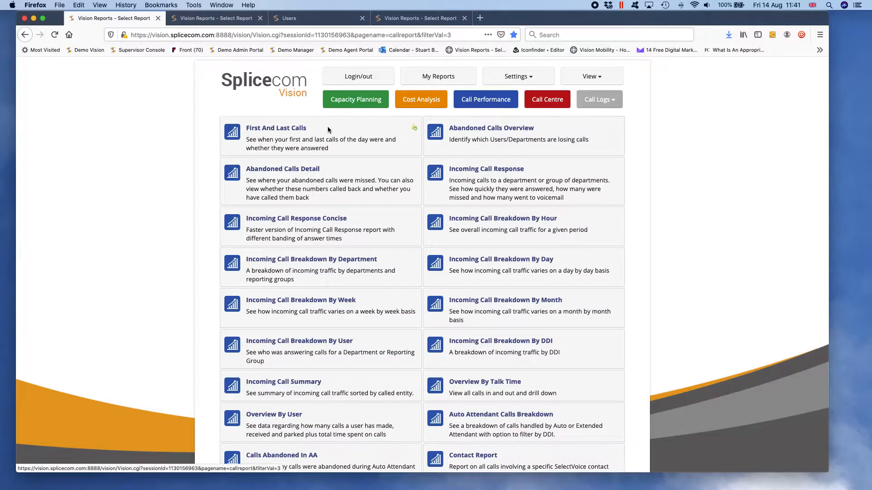
scroll(338, 320, down, 1)
scroll(337, 321, down, 5)
scroll(338, 320, up, 4)
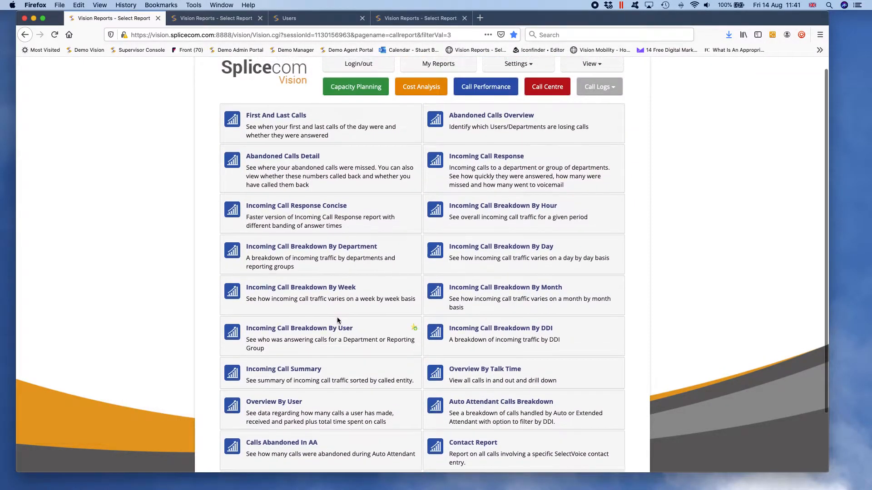
click(476, 156)
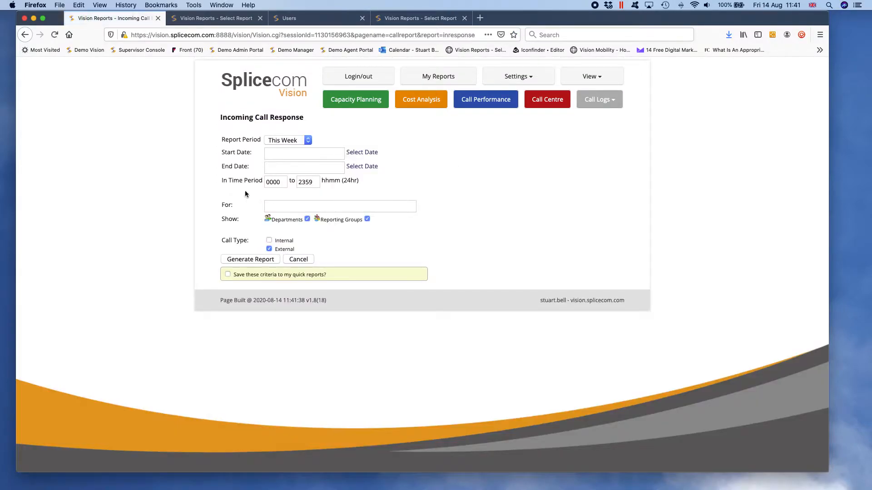
click(304, 146)
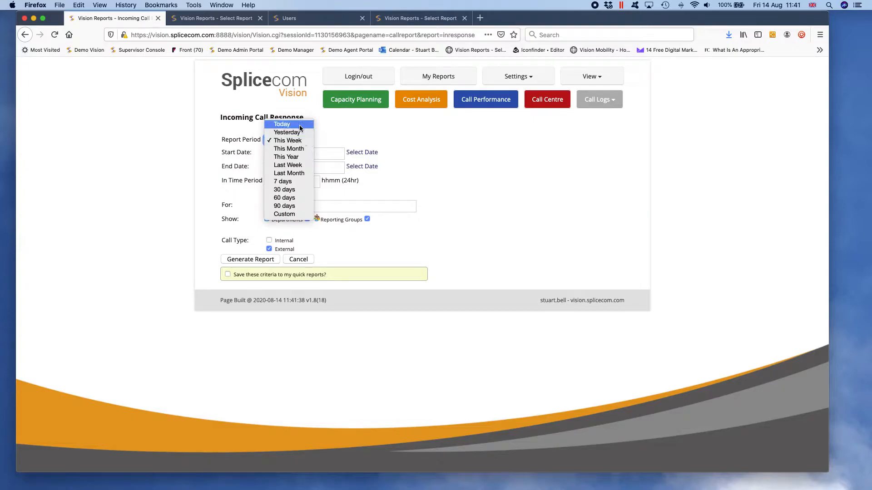
click(300, 121)
click(368, 153)
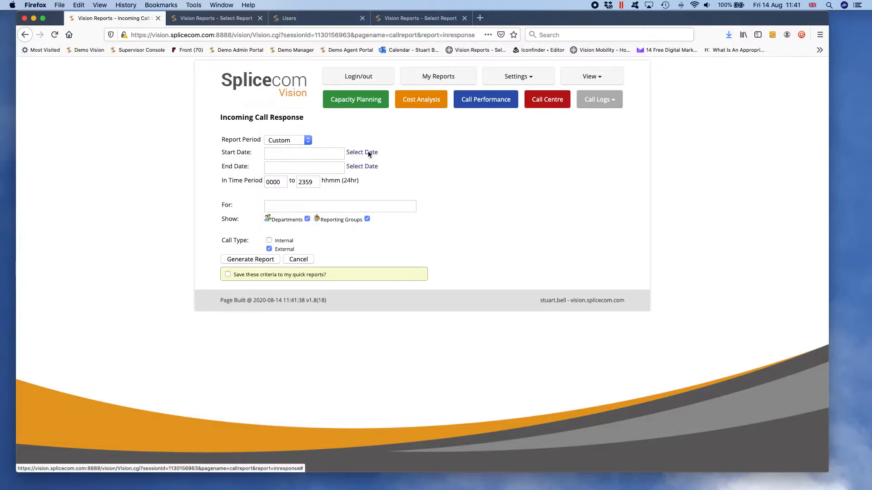
click(156, 154)
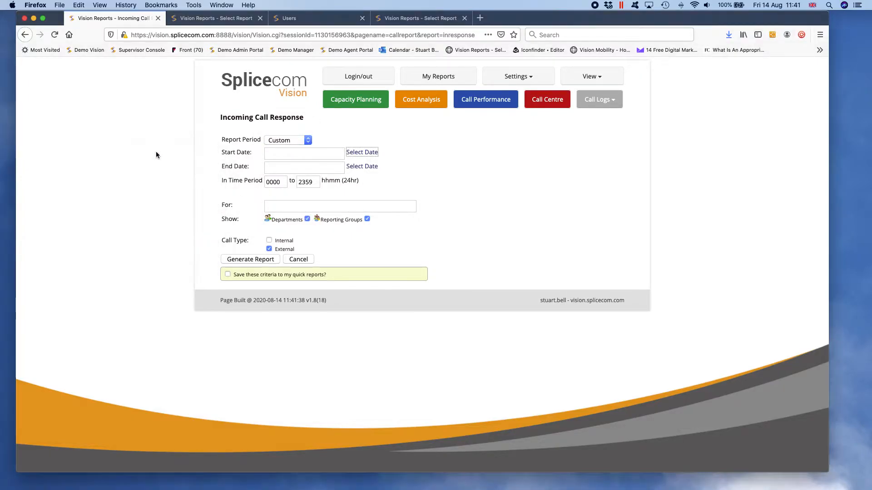
Generate the Incoming Call Response report for the Support department with the report period Today, and view its hourly table.
click(297, 144)
click(286, 150)
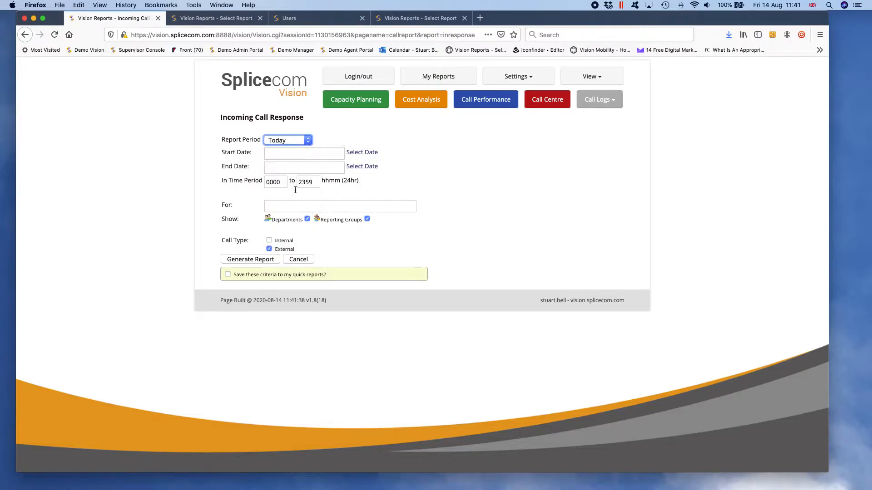
click(283, 208)
text(supp)
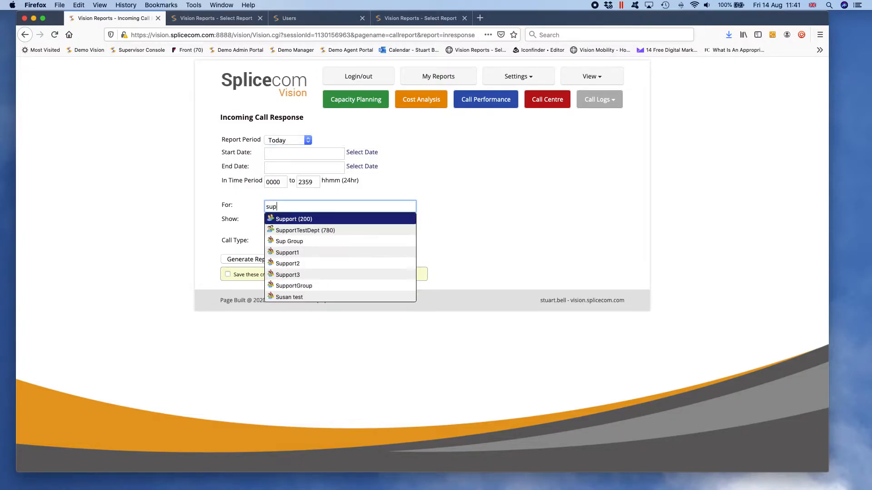
click(287, 221)
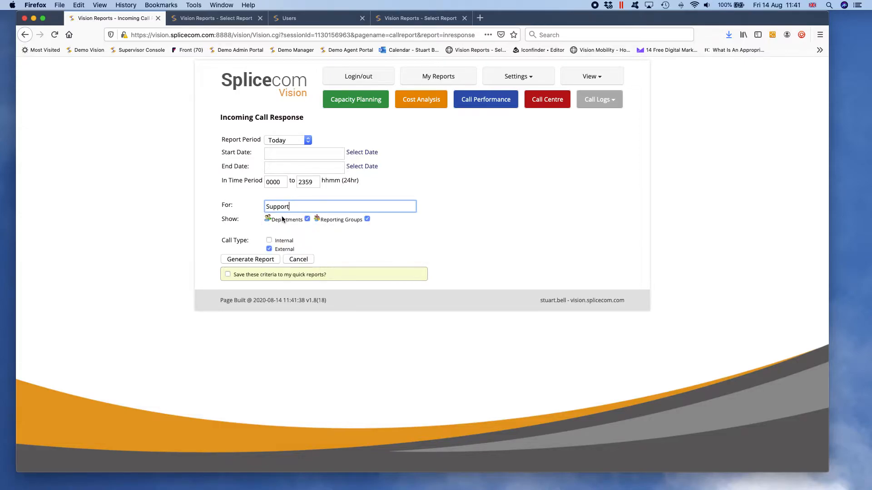
click(250, 260)
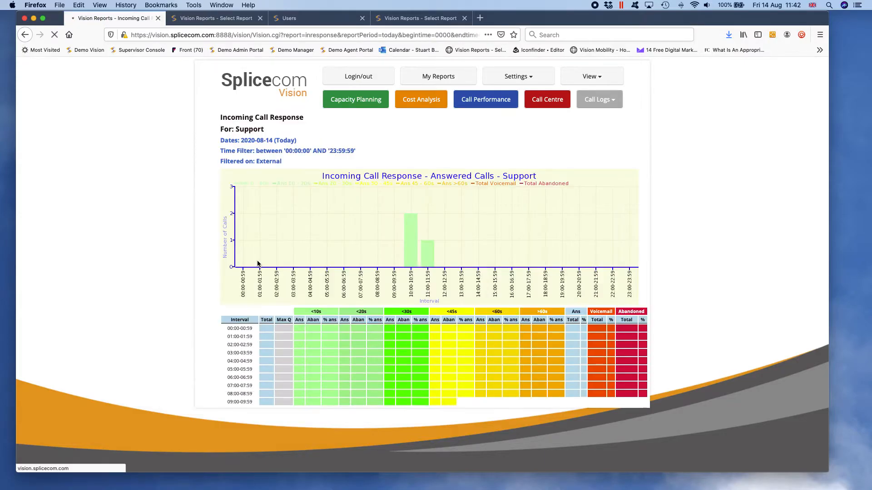
scroll(194, 309, down, 3)
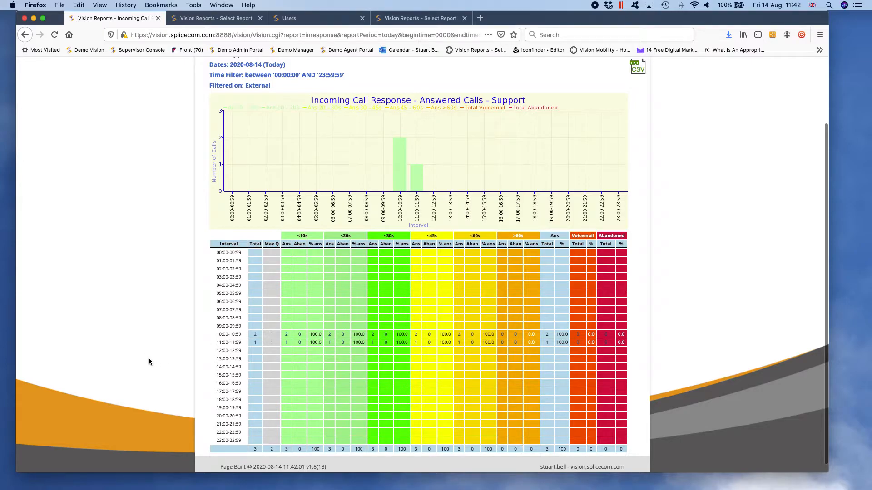
Drill into the total calls of the 10:00-10:59 interval and open the recording of the 10:18:18 call.
click(256, 336)
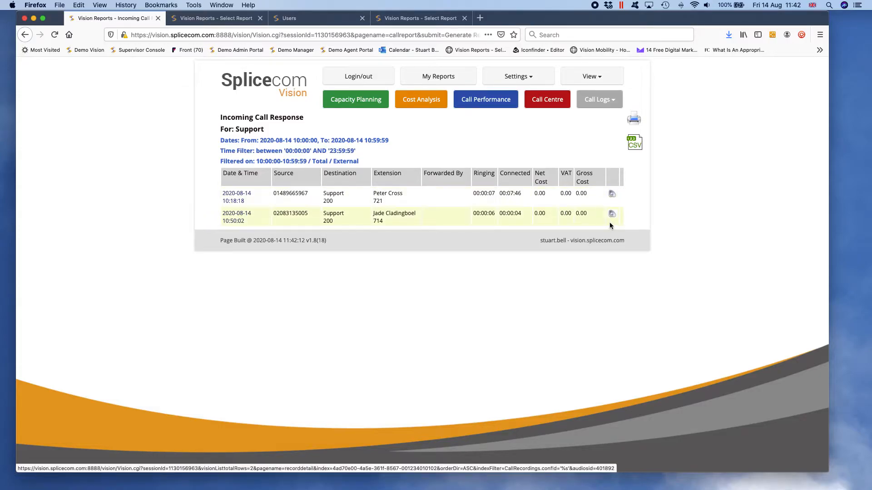
click(612, 195)
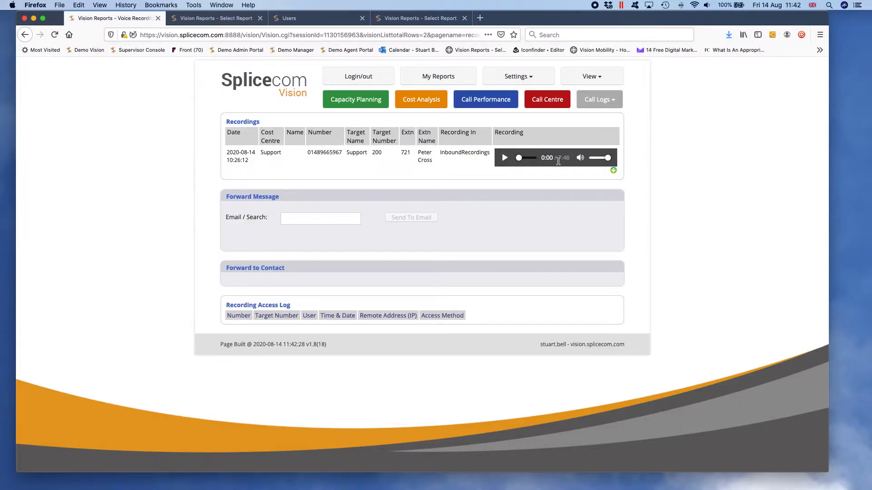
Reload the call recording's page to refresh its Recording Access Log.
click(300, 221)
click(298, 35)
key(Return)
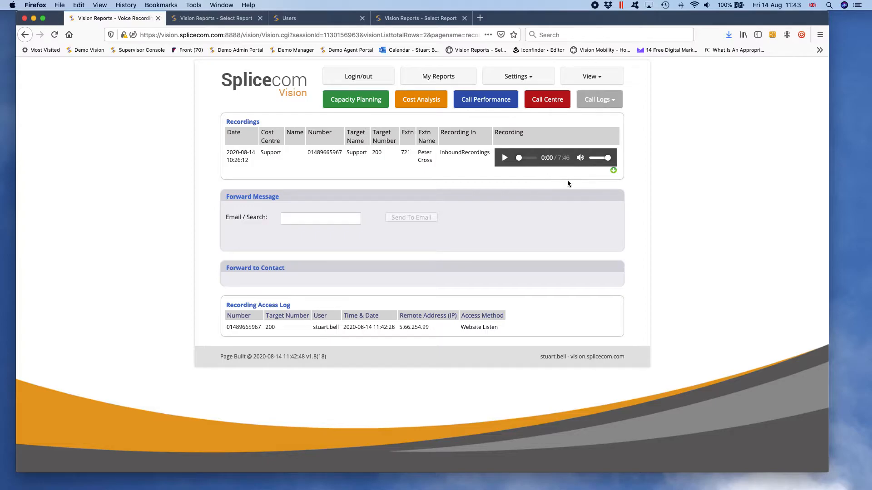
Generate the Abandoned Calls Detail report from Call Performance for Support with the report period This Week.
click(491, 100)
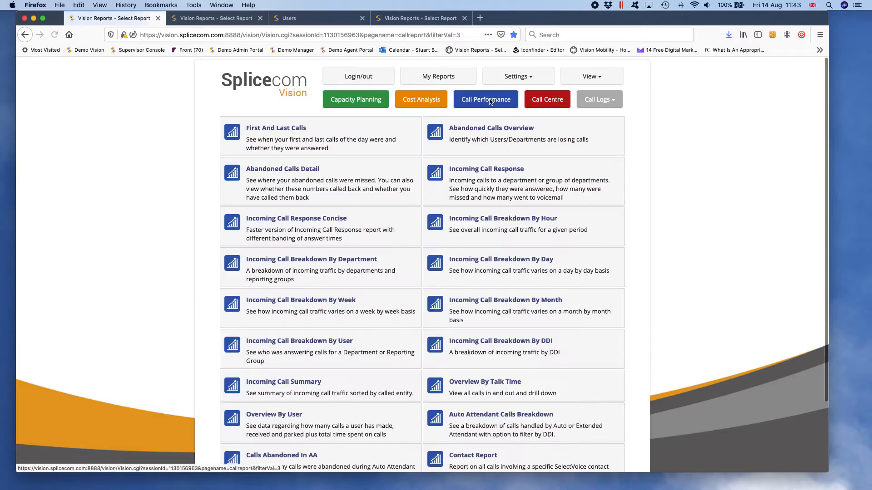
click(277, 171)
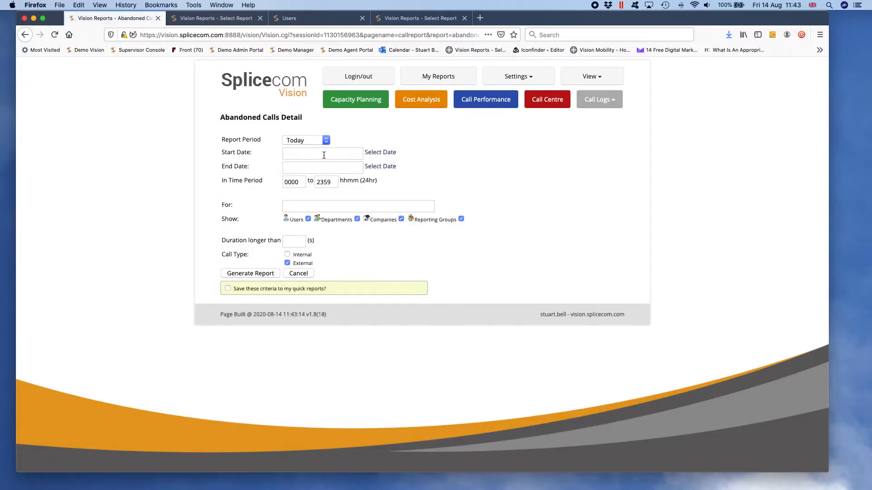
click(325, 140)
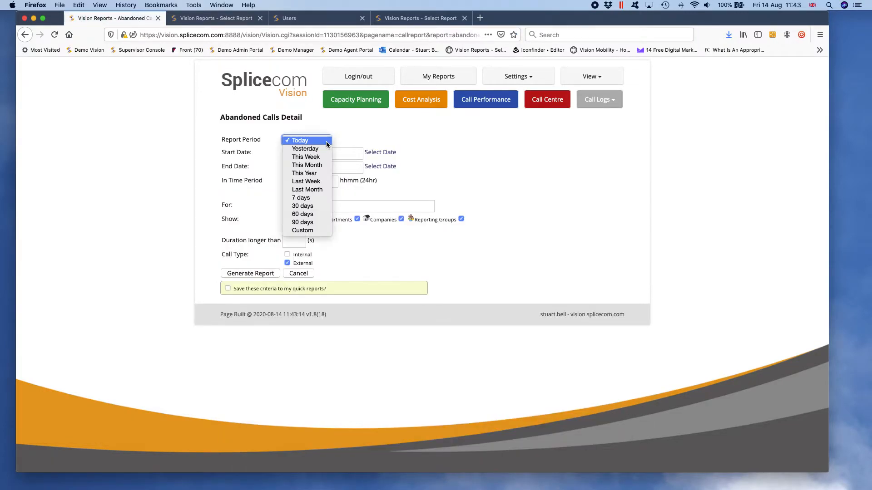
click(309, 157)
click(293, 207)
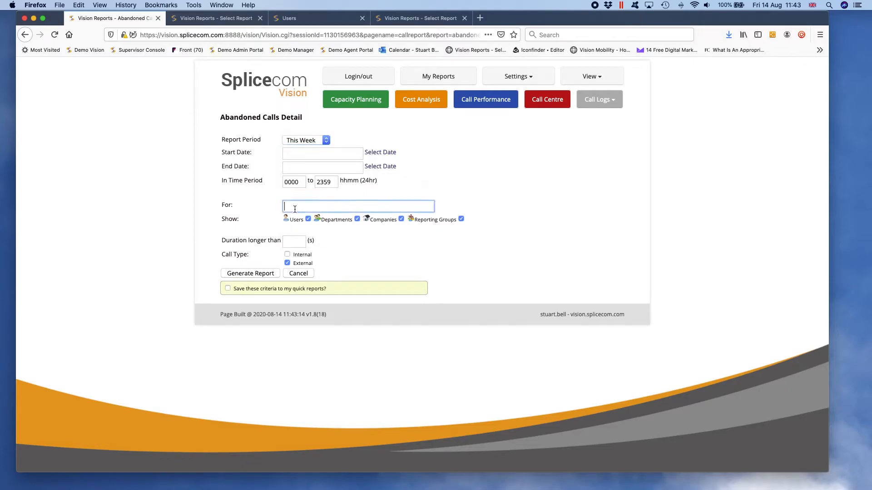
text(s)
click(303, 253)
click(260, 274)
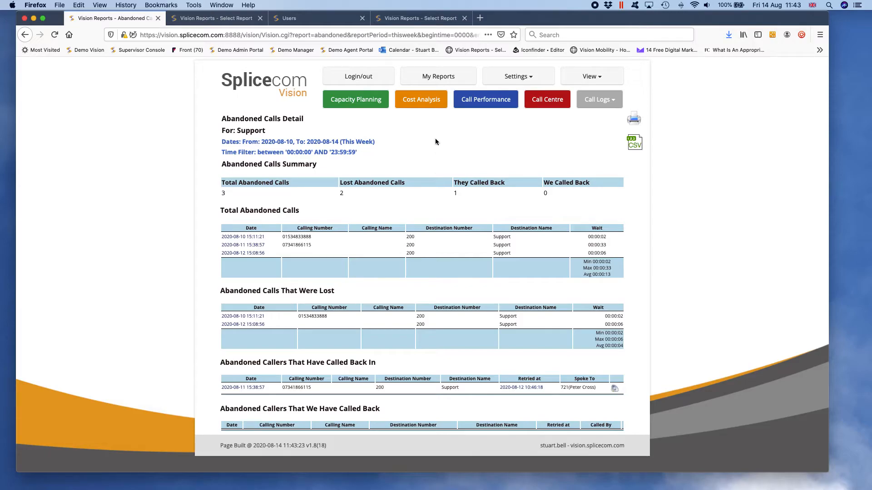
Open the Scheduled Reports list in the report administration settings.
click(532, 79)
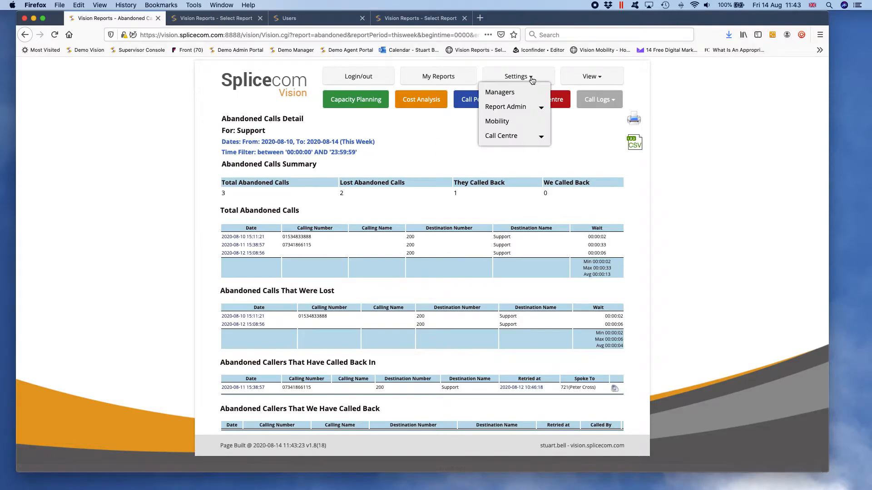
click(515, 107)
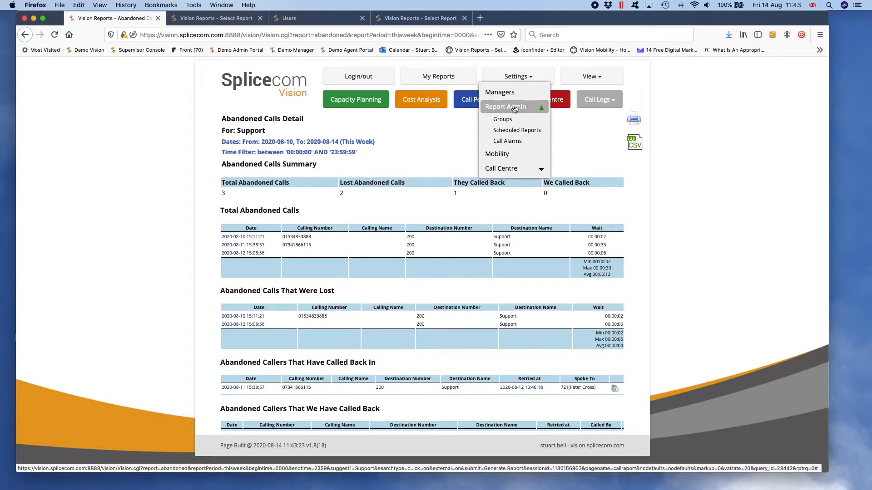
click(531, 131)
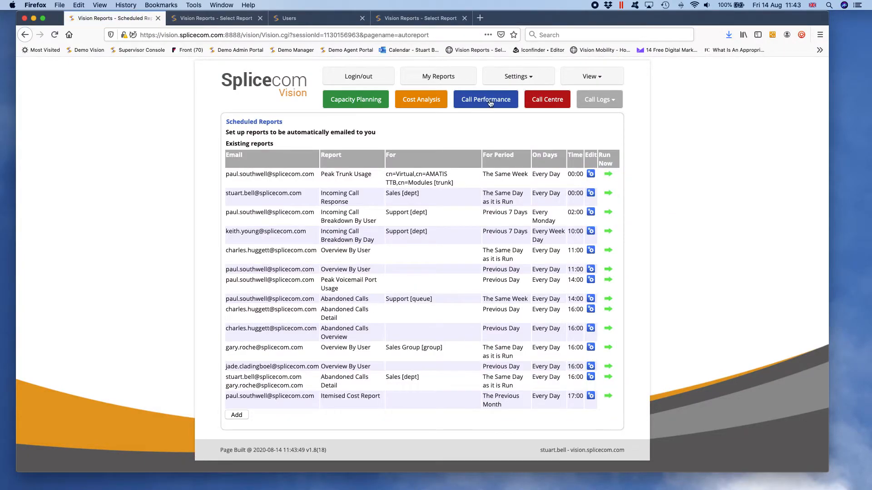
Start a new scheduled Abandoned Calls Detail report, try the PDF and CSV attachment options, and view the sending time choices.
click(239, 416)
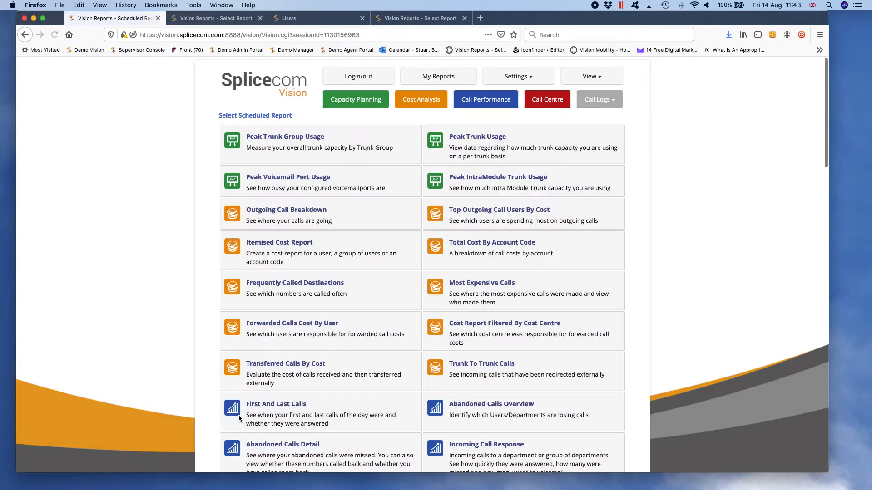
scroll(359, 362, down, 3)
click(278, 356)
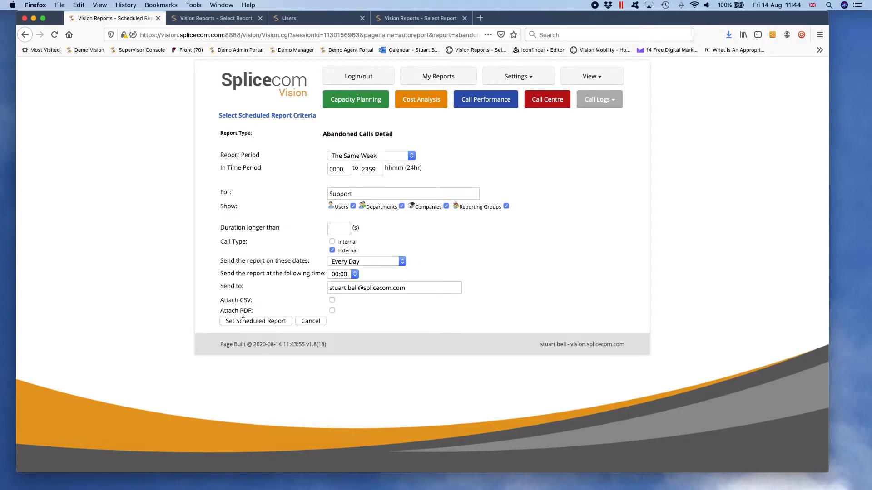
click(332, 310)
click(331, 300)
click(354, 274)
click(353, 276)
Generate the Abandoned Calls Detail report for Support for This Week again, filtered by a minimum duration in seconds.
click(481, 105)
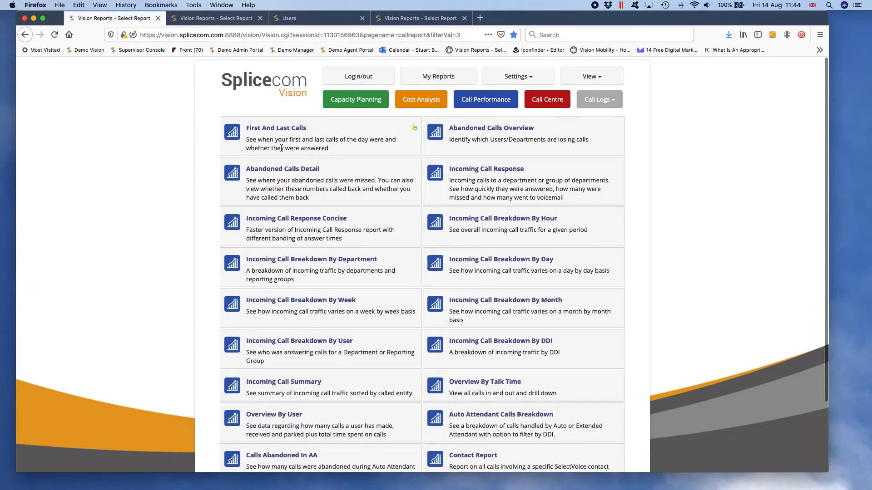
click(274, 173)
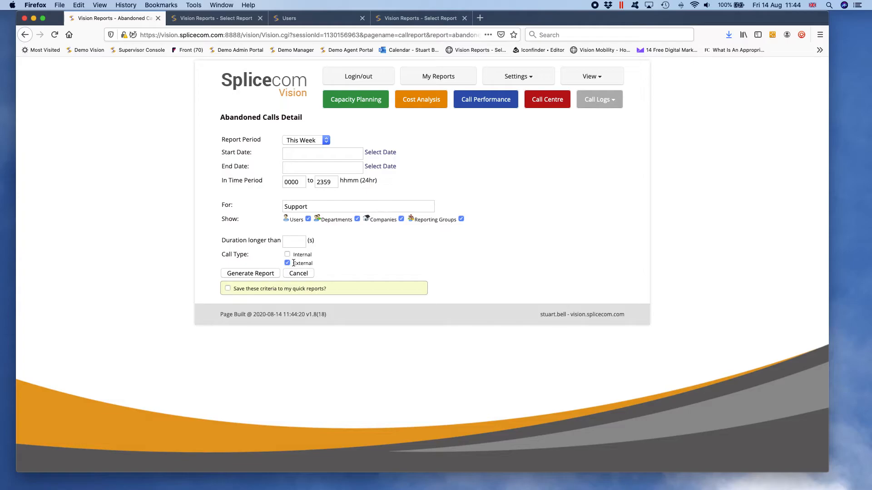
click(291, 241)
click(269, 274)
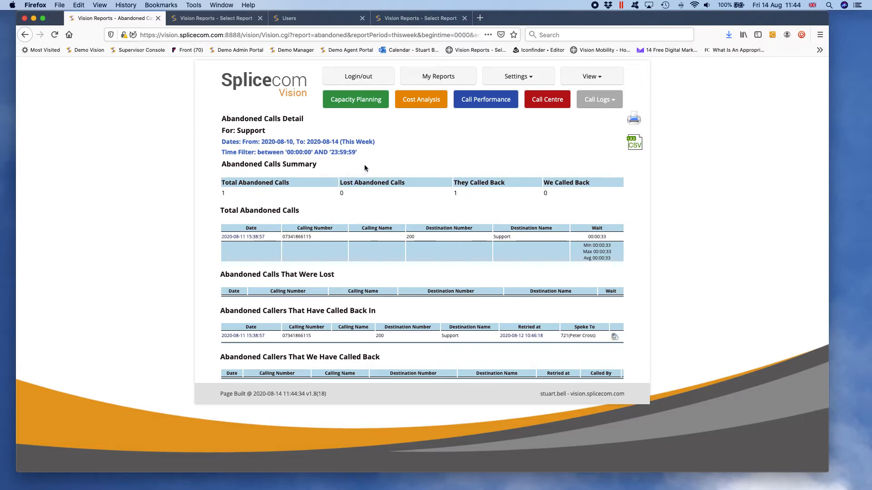
Generate the Overview By User report from Call Performance for the user at extension 720, covering external calls for This Week.
click(488, 105)
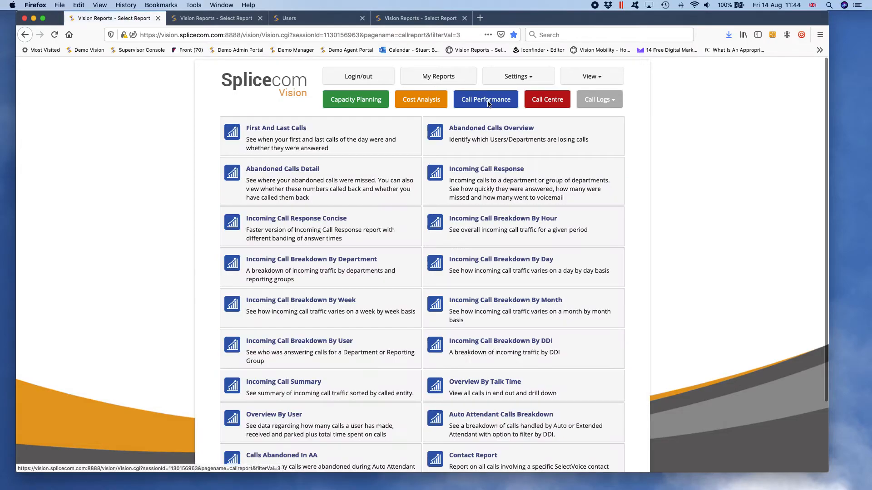
scroll(345, 336, down, 5)
click(267, 337)
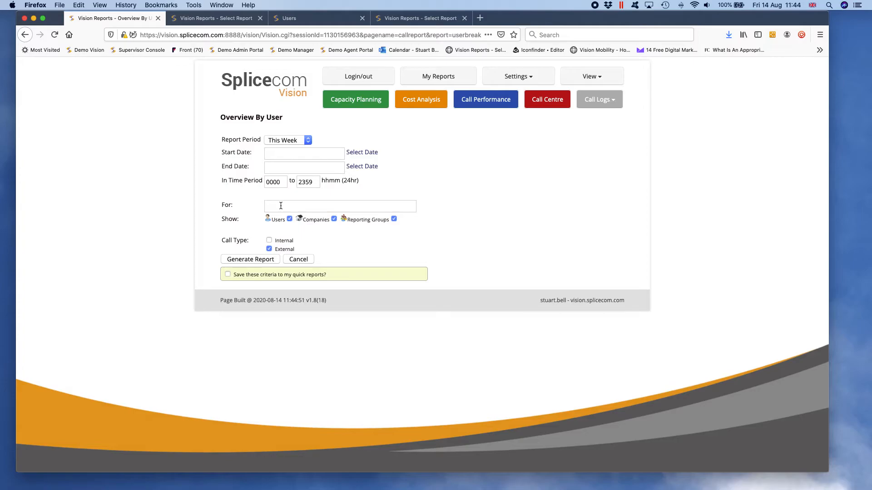
click(281, 206)
text(720)
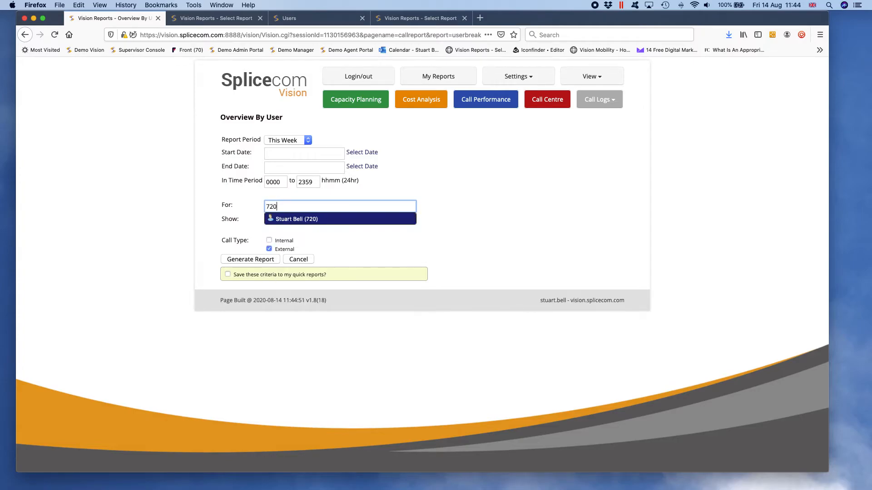
click(282, 220)
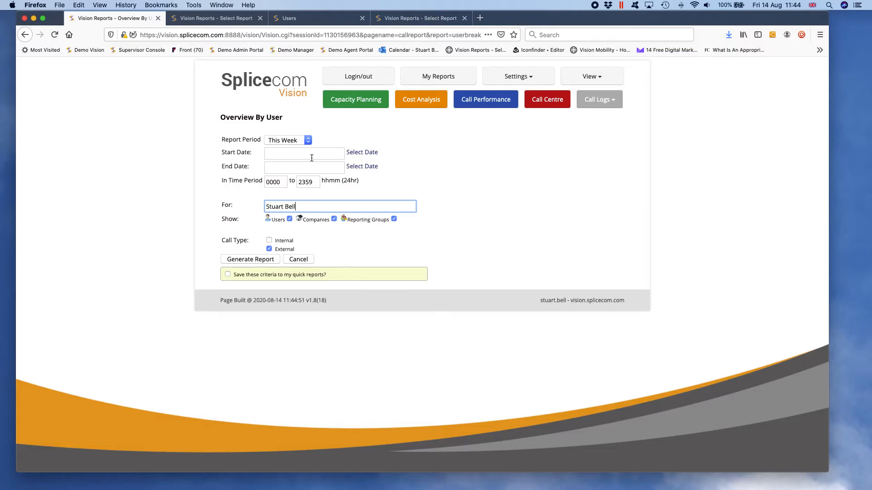
click(250, 259)
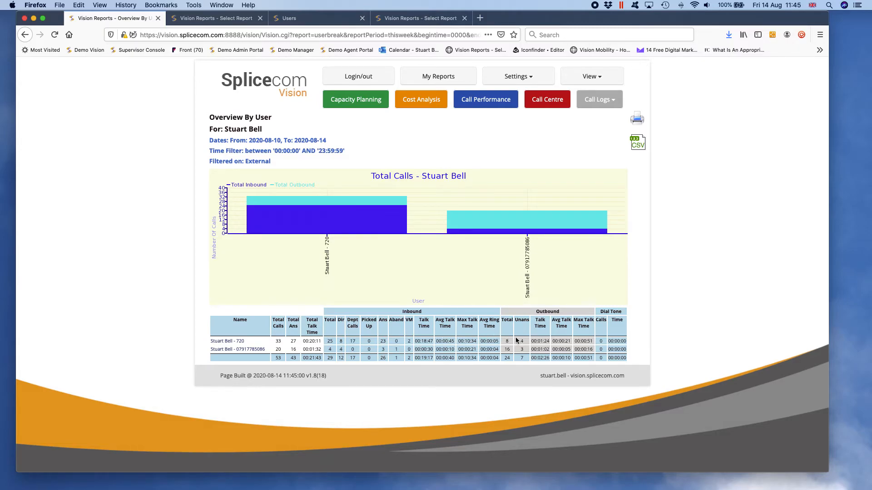
Drill down into extension 720's calls and review the direct, departmental, picked up and outbound call lists.
click(228, 341)
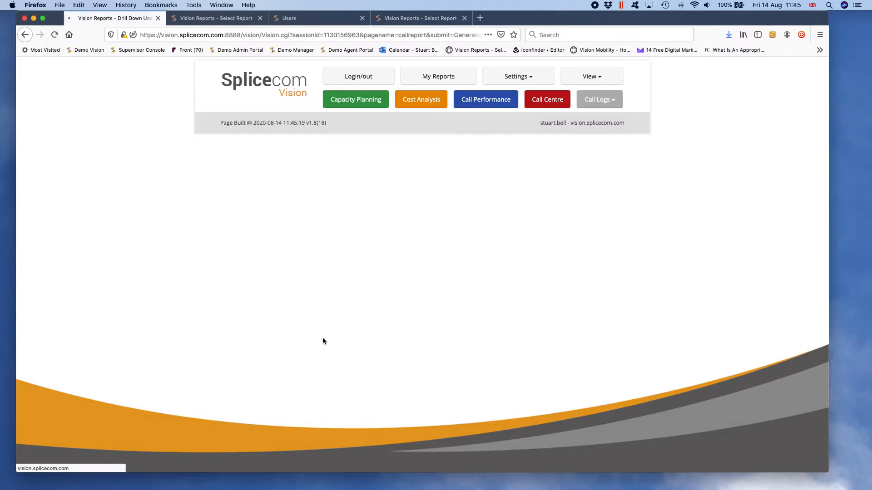
scroll(328, 347, down, 2)
scroll(328, 347, down, 5)
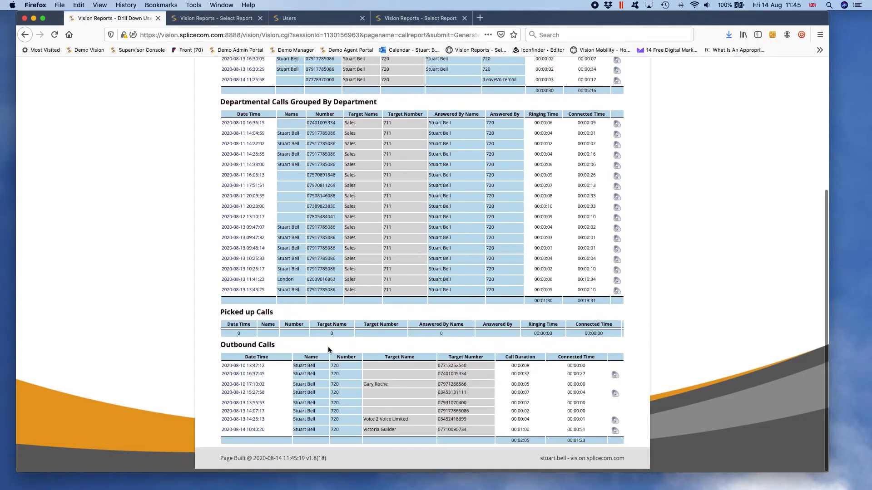
scroll(328, 347, up, 6)
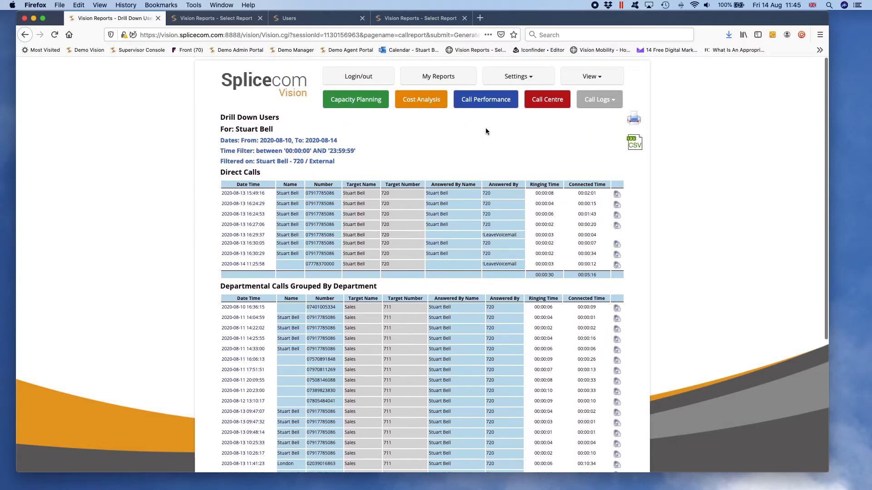
Return to the Overview By User criteria, clear the user filter, and generate the report for all users.
click(25, 34)
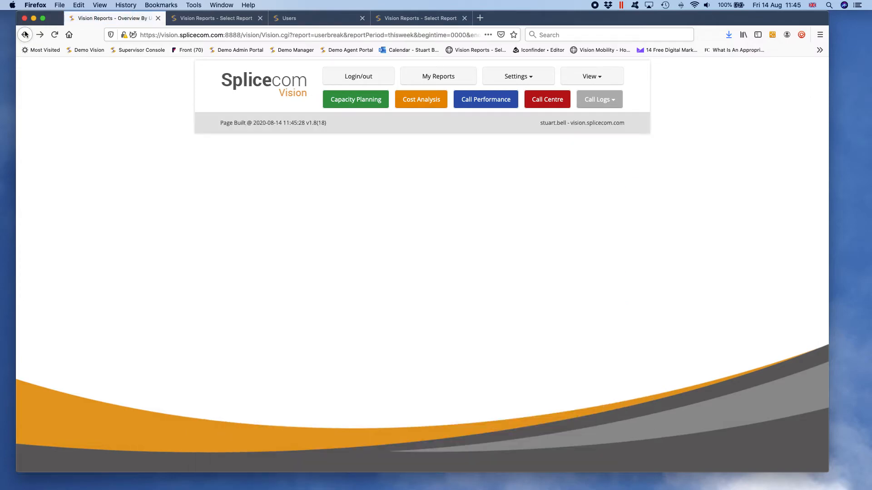
click(25, 34)
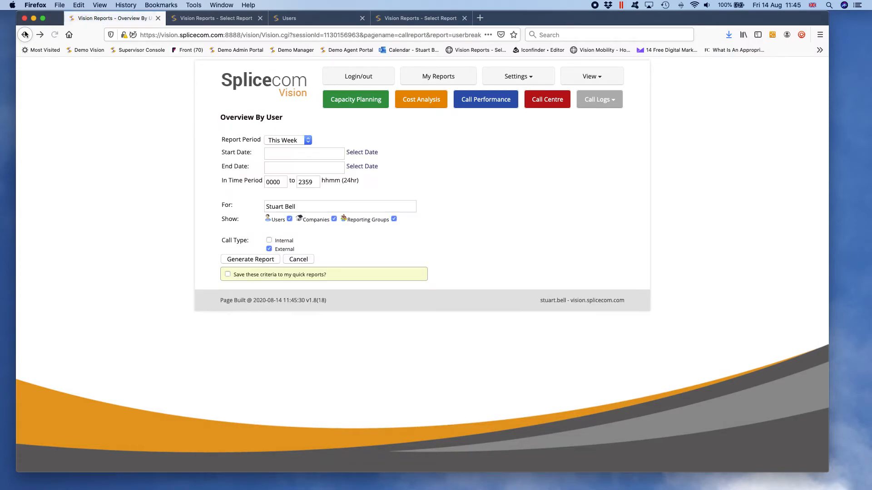
drag(302, 206, 187, 191)
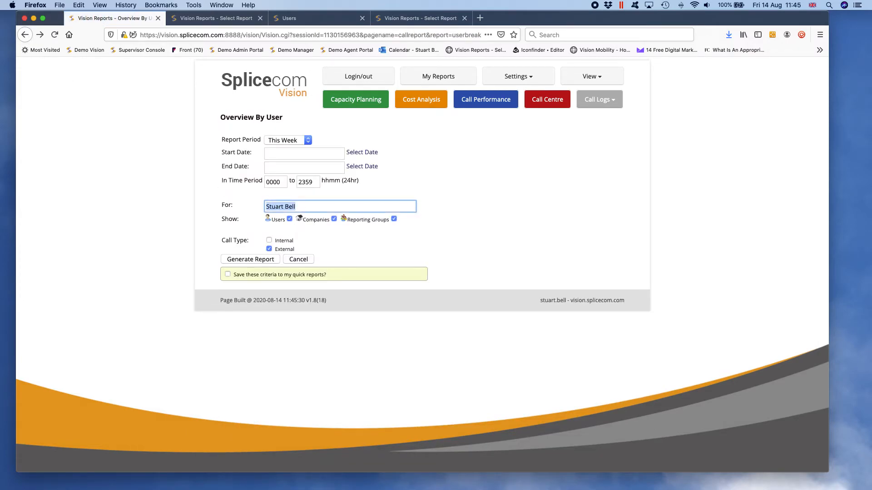
key(BackSpace)
click(255, 261)
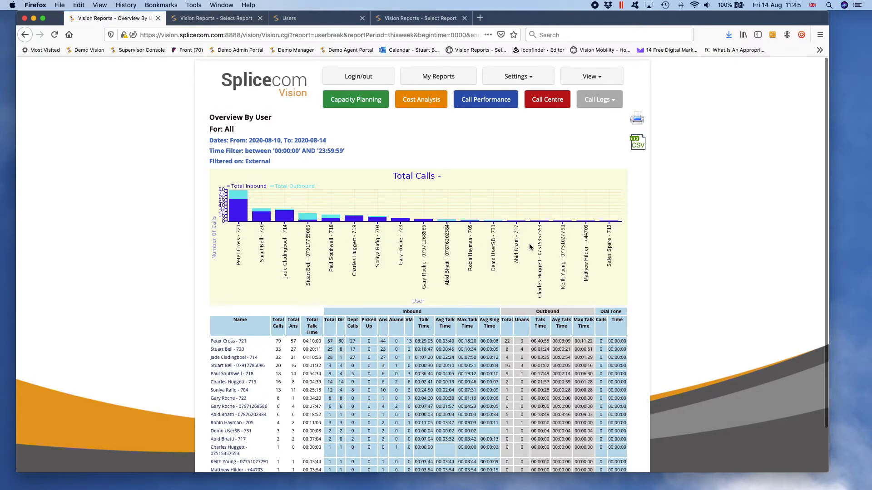
scroll(256, 395, down, 1)
scroll(257, 396, up, 1)
Return to the Call Performance report list and look through the available reports.
click(25, 35)
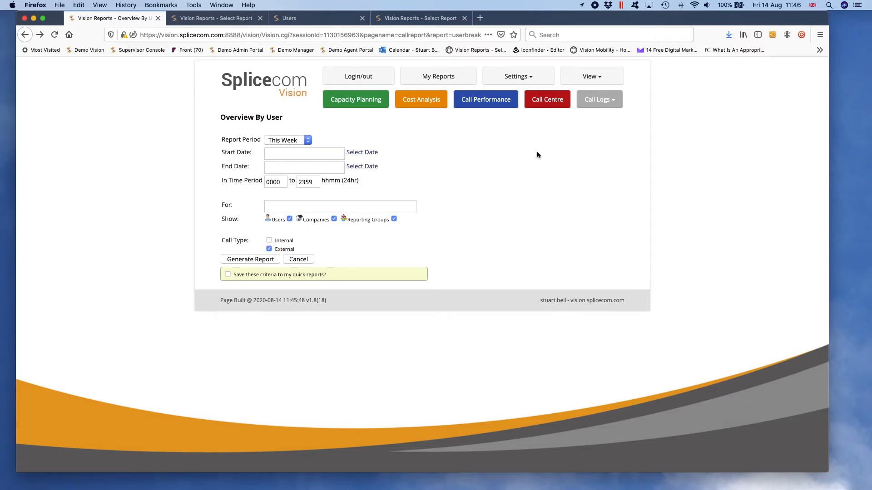
click(482, 99)
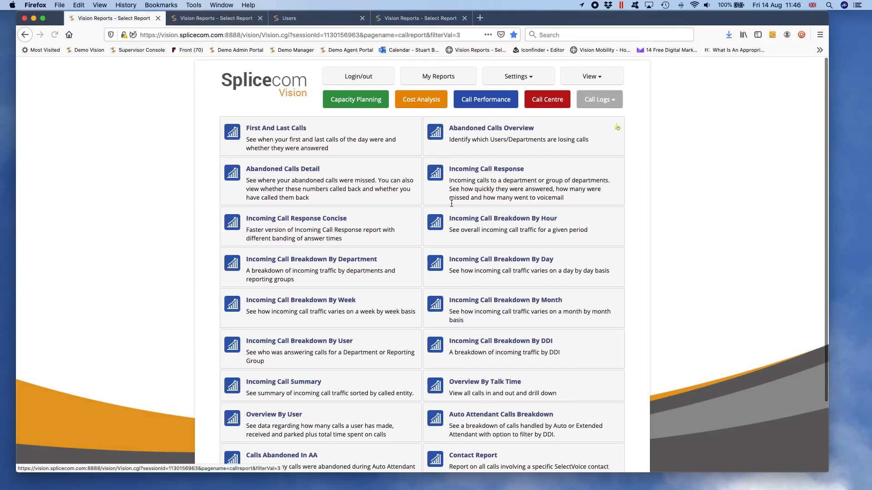
scroll(419, 394, down, 5)
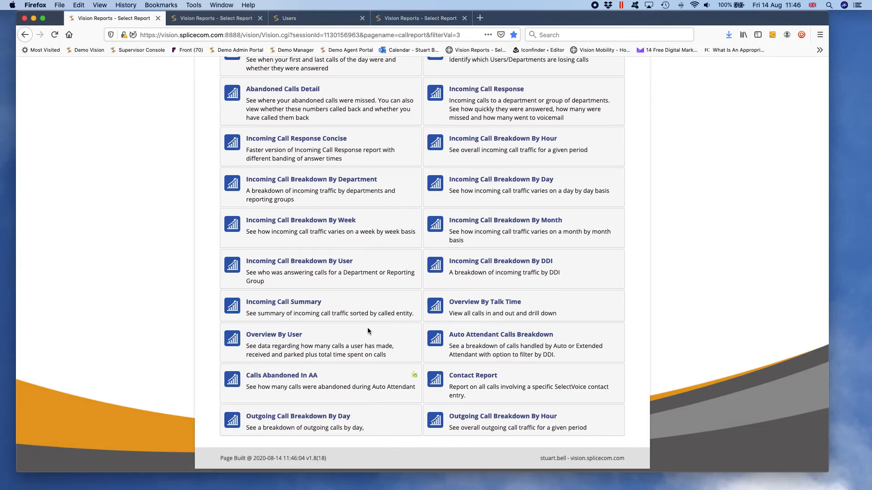
scroll(367, 343, up, 3)
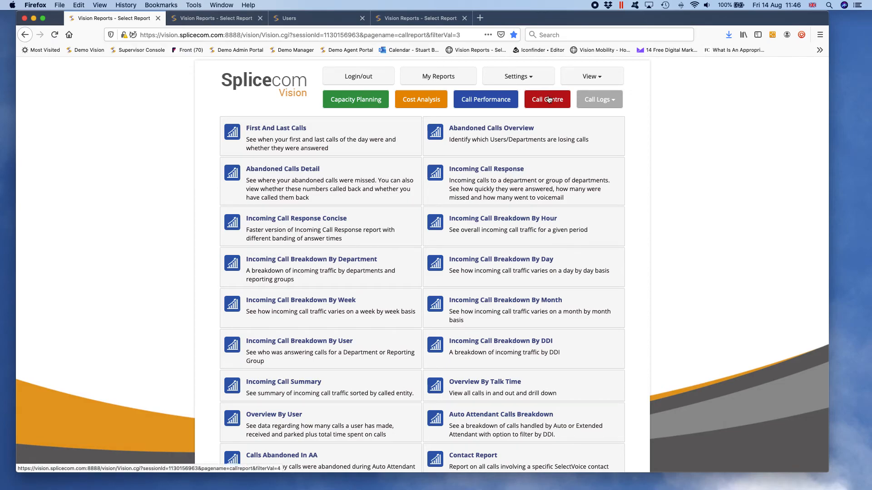
Open the call log search and set its report period to Today.
click(616, 101)
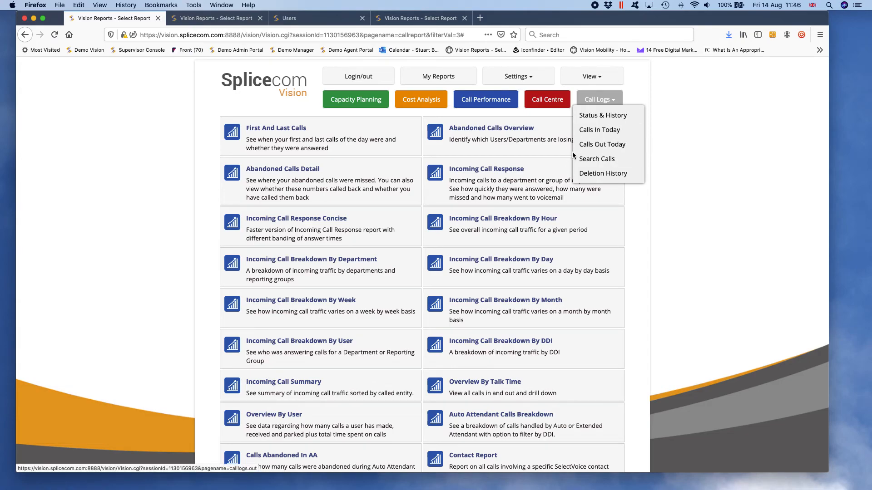
click(602, 159)
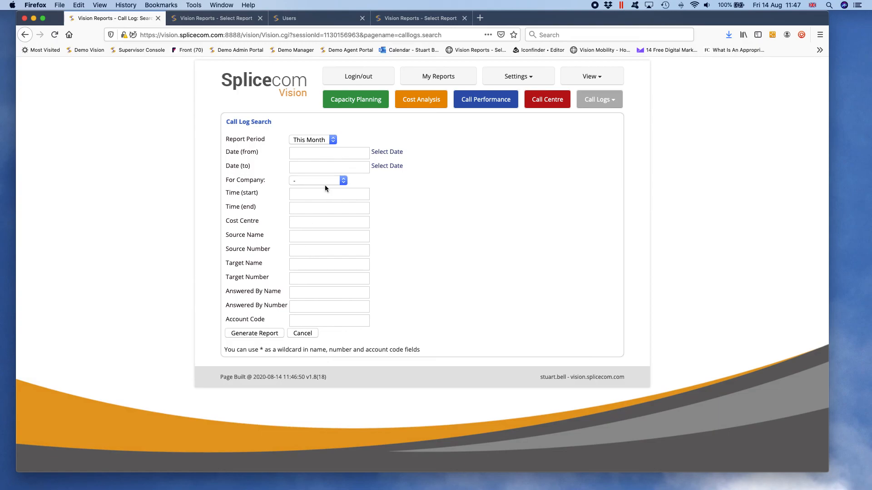
click(333, 140)
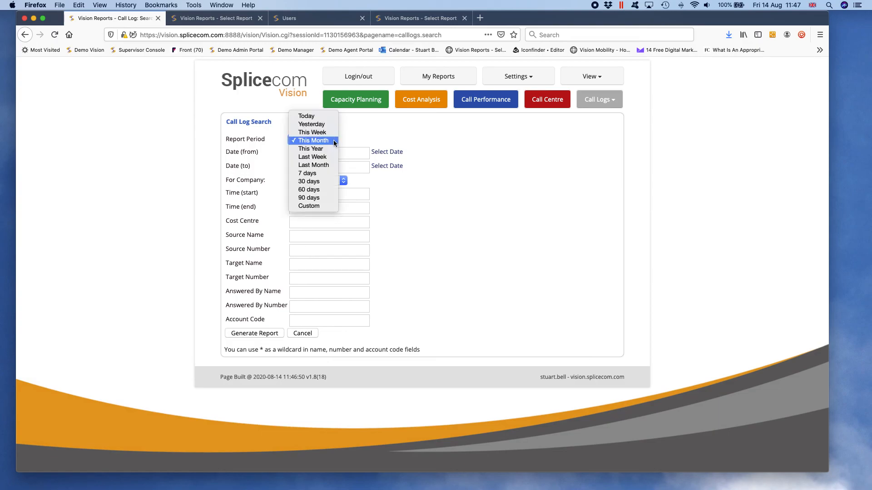
click(320, 116)
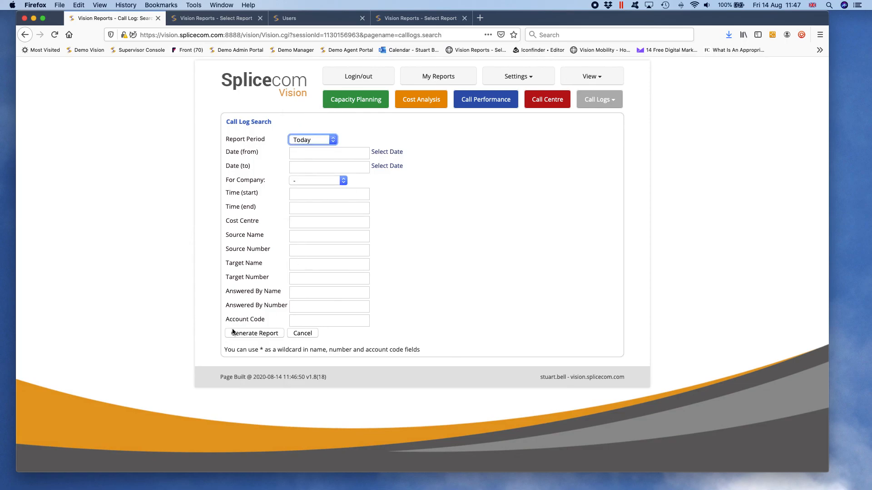